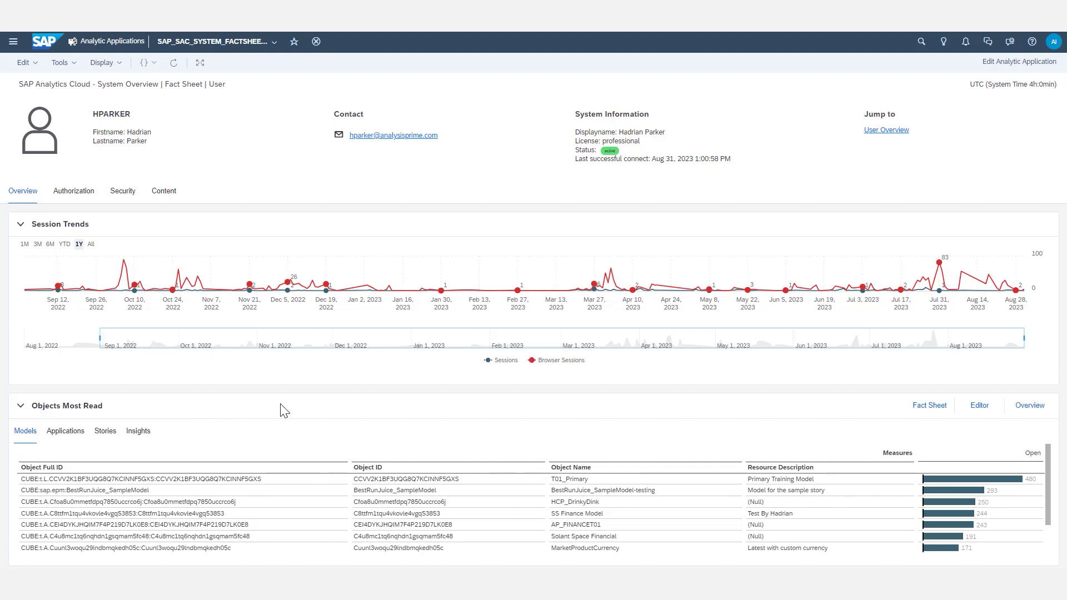
# Check the user's roles and team memberships on Authorization, then the shared content on Security.
pyautogui.click(67, 194)
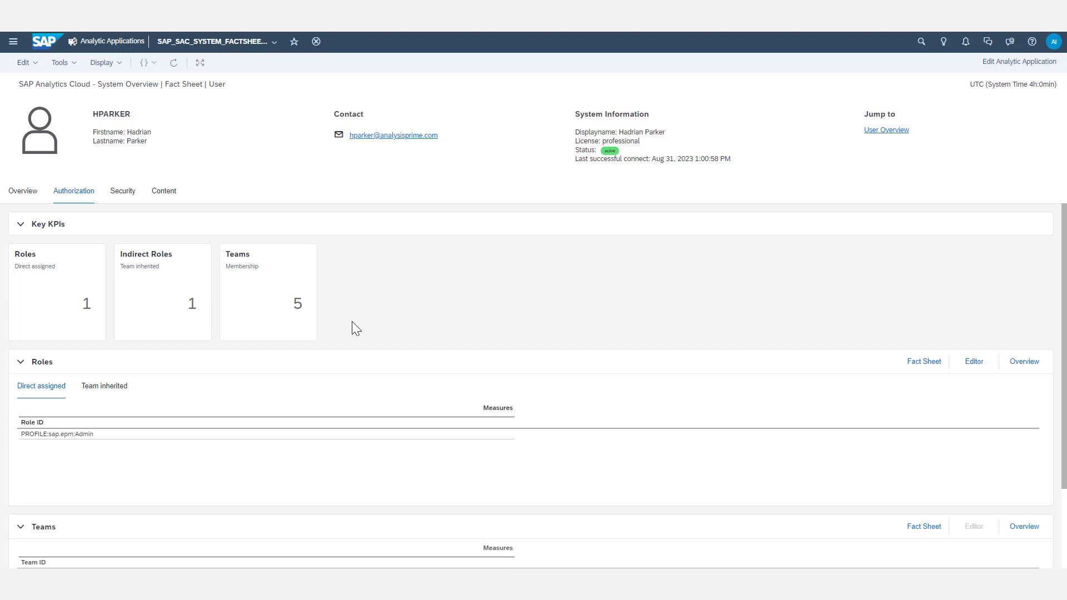
pyautogui.click(123, 192)
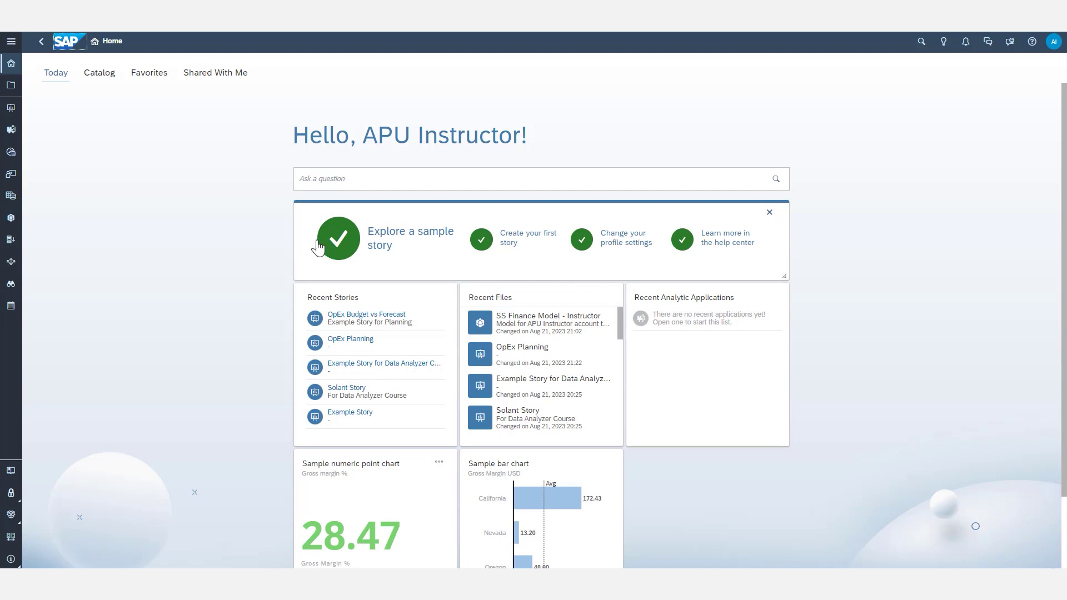
# Open the System > Overview cockpit from the side navigation, then close the navigation panel.
pyautogui.click(10, 41)
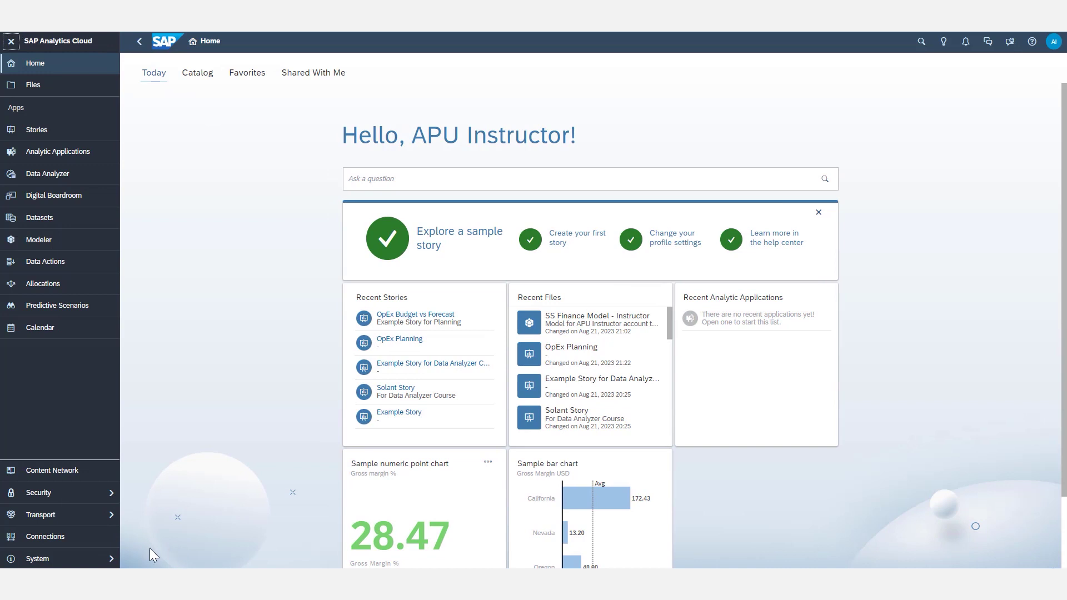
pyautogui.click(64, 560)
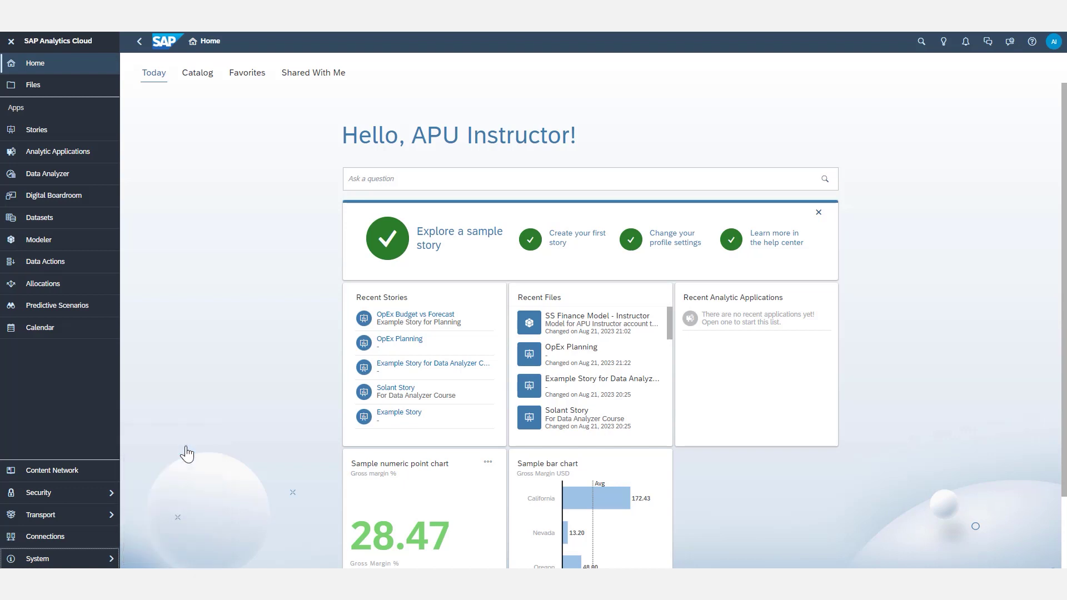
pyautogui.click(58, 151)
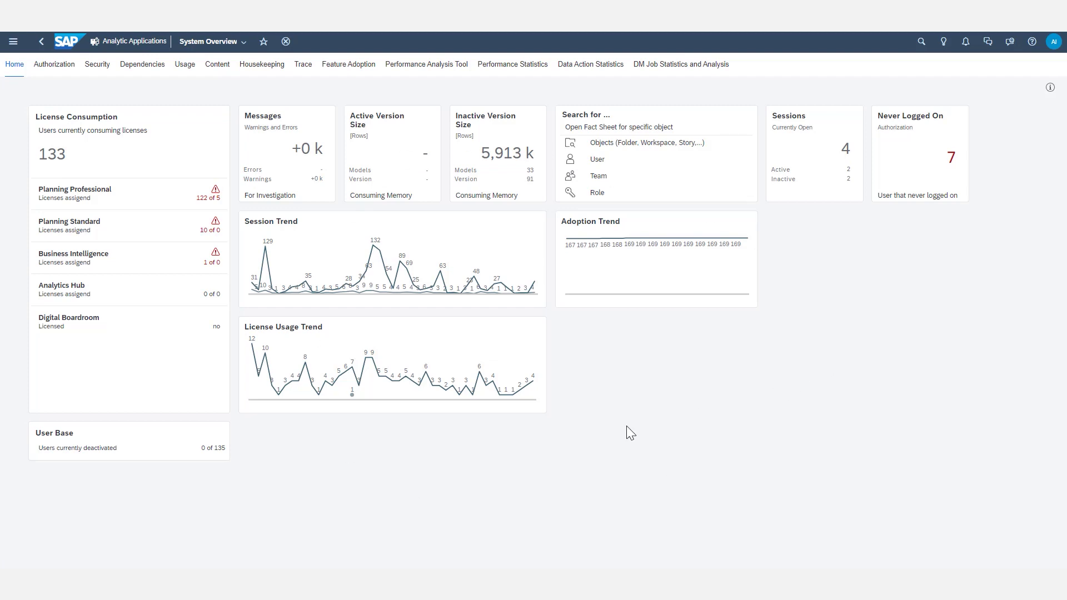
pyautogui.click(13, 41)
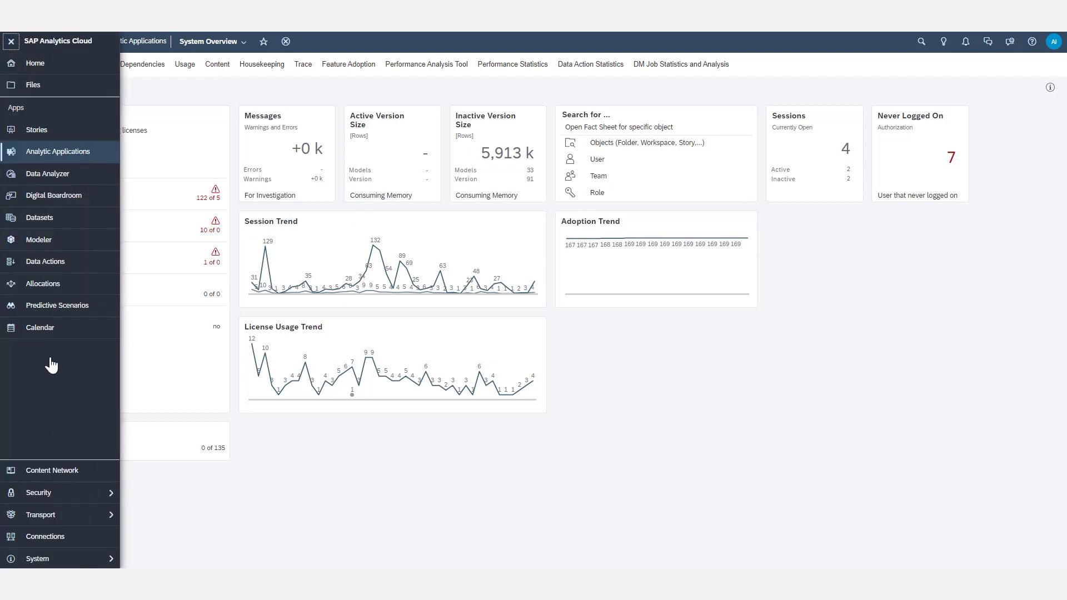
pyautogui.click(66, 559)
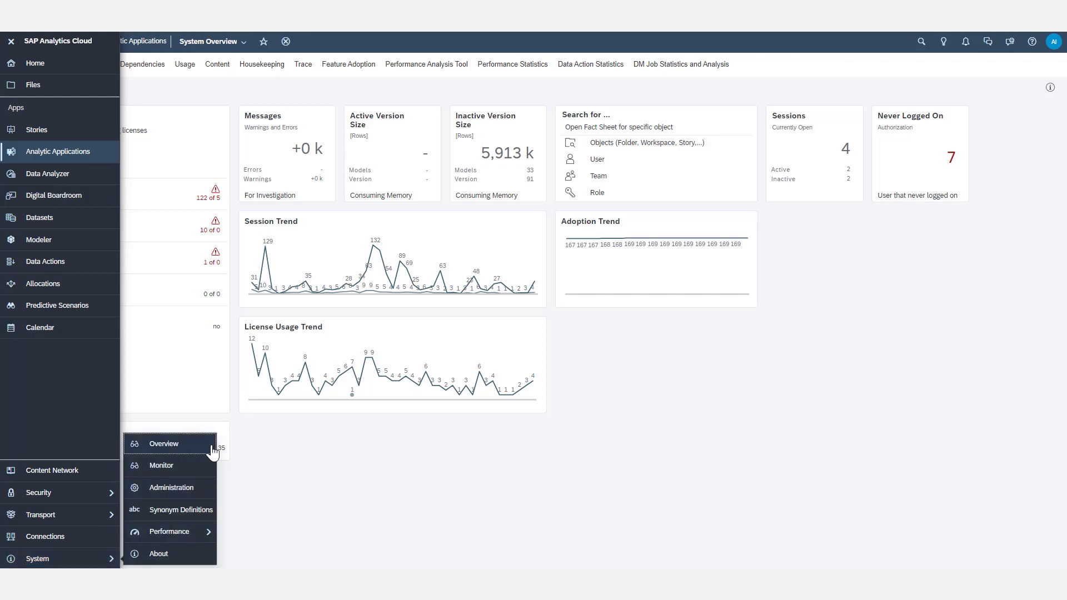
pyautogui.click(367, 471)
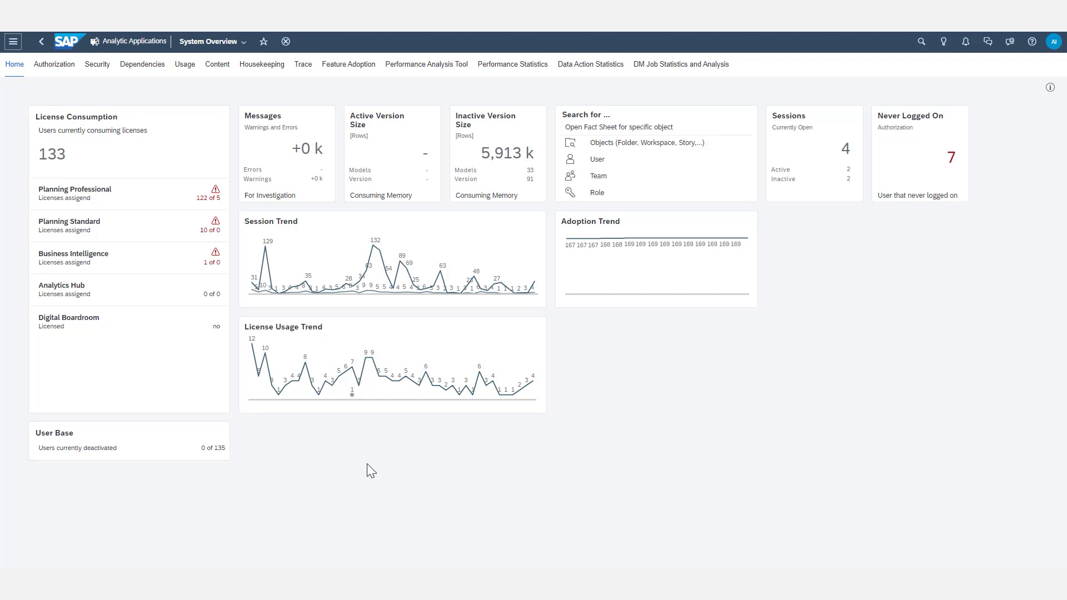
pyautogui.click(12, 42)
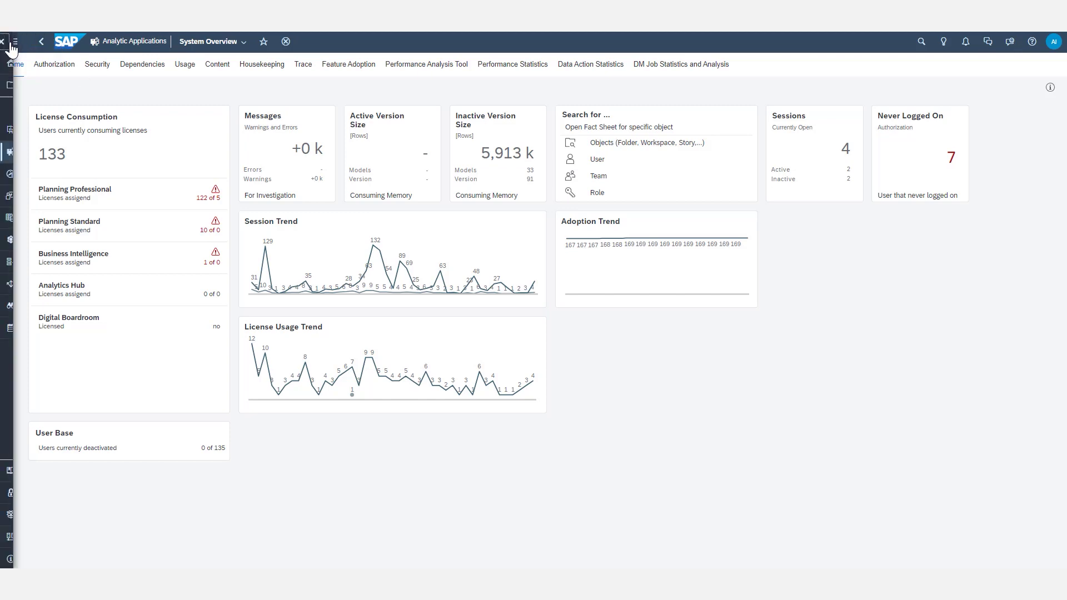
pyautogui.moveTo(85, 561)
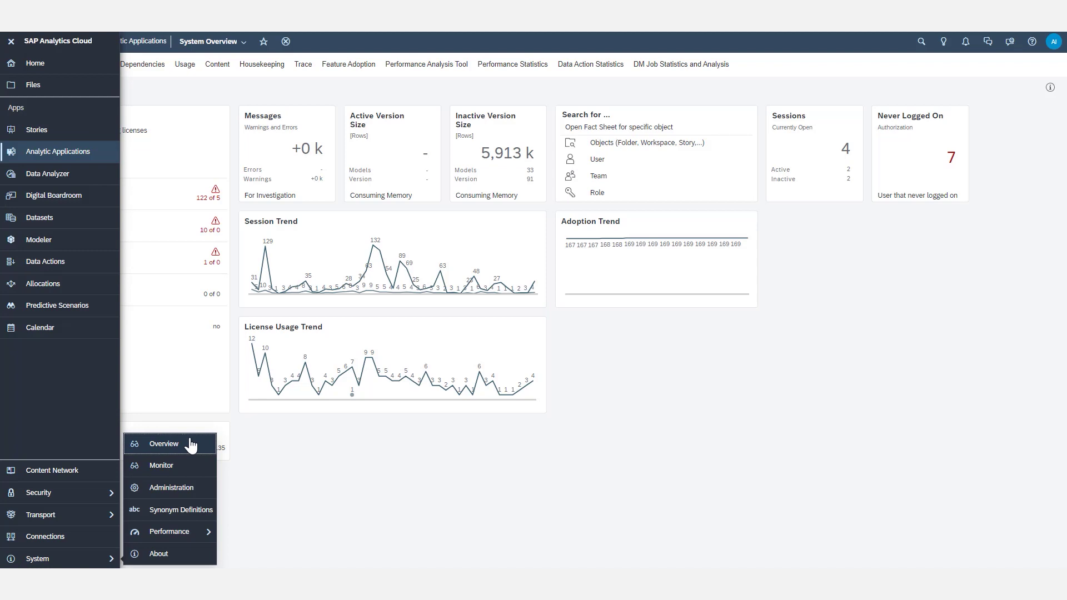
pyautogui.click(306, 452)
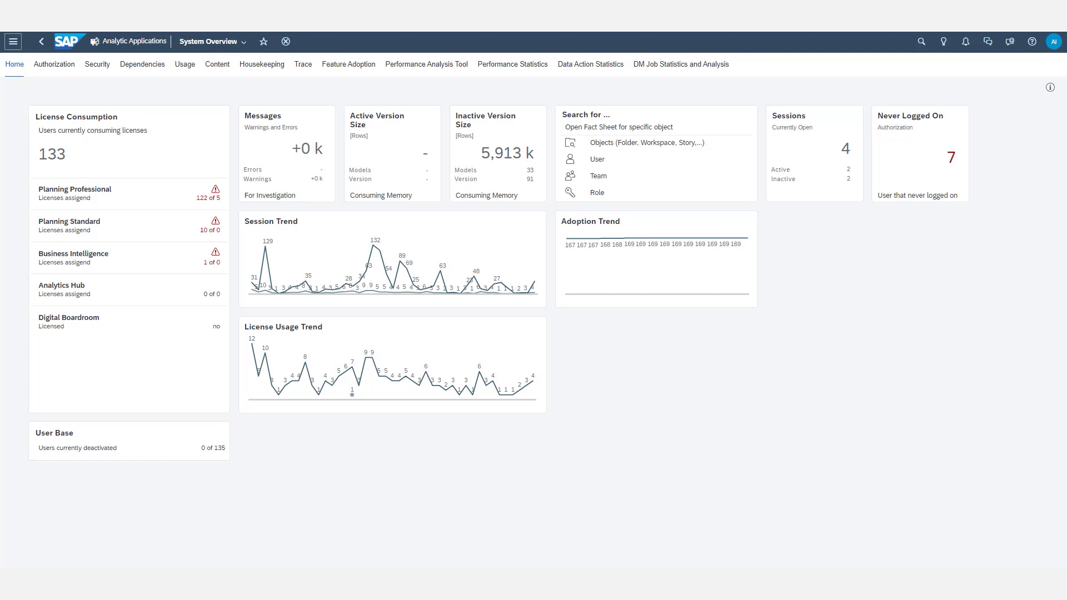
pyautogui.click(677, 441)
# Pick a test admin user in the Search for User list and open their fact sheet.
pyautogui.click(599, 165)
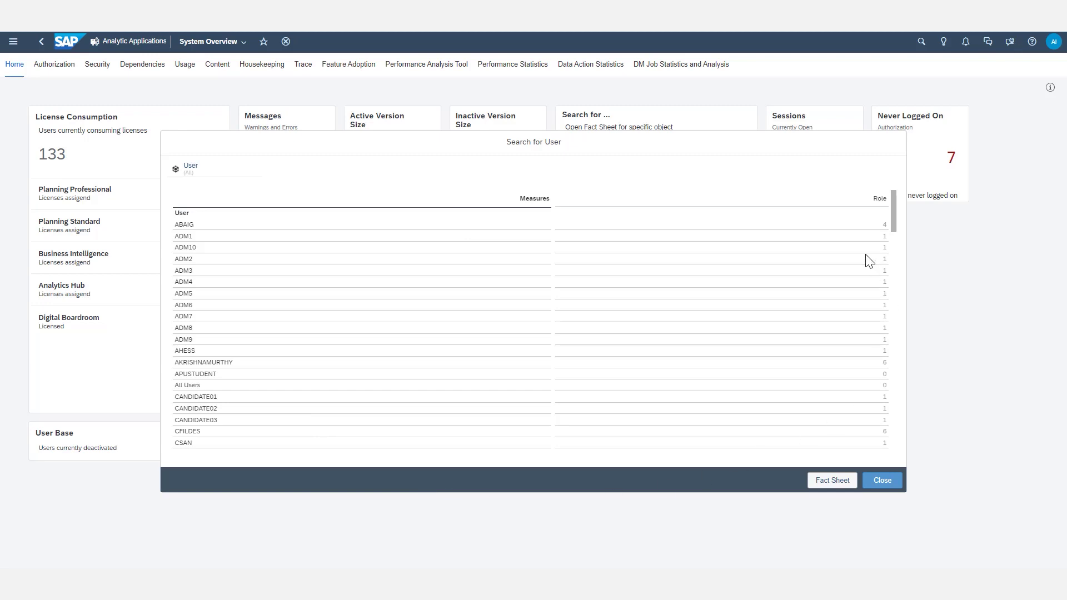
pyautogui.scroll(-10, 639, 277)
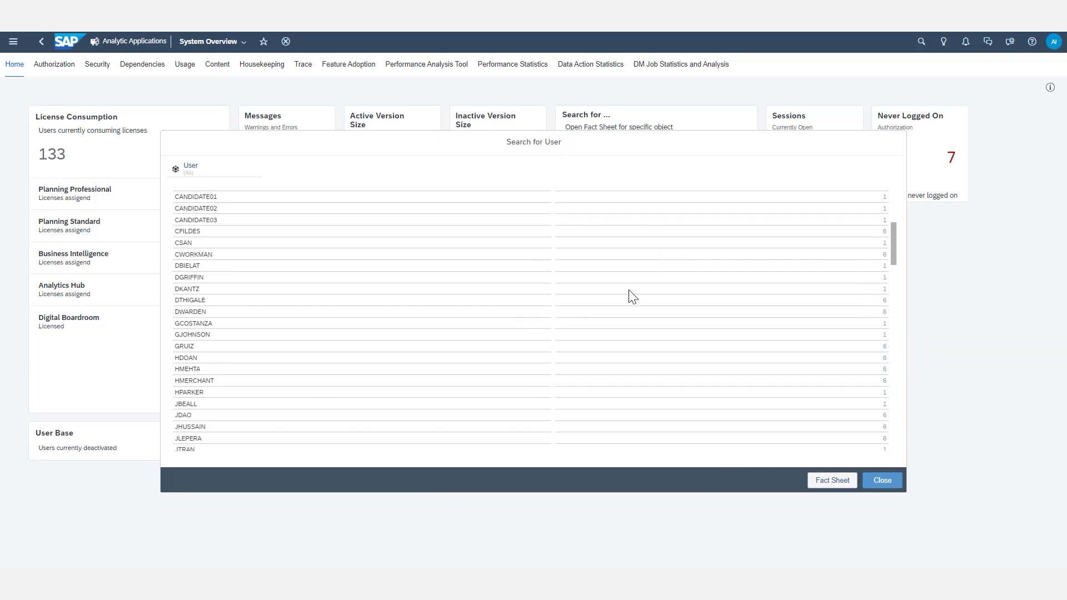
pyautogui.scroll(10, 631, 303)
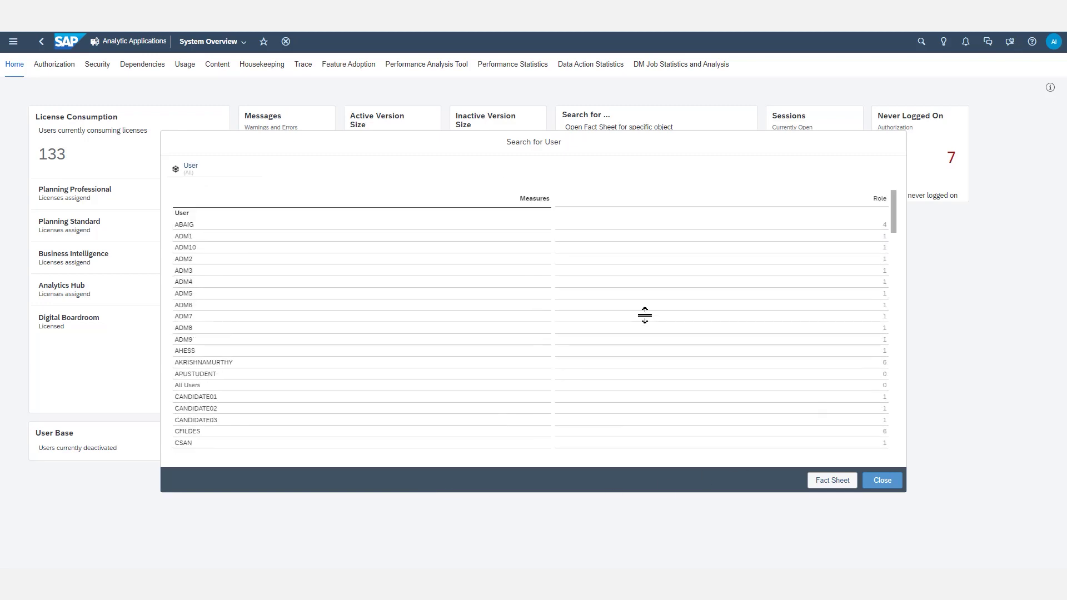
pyautogui.click(200, 172)
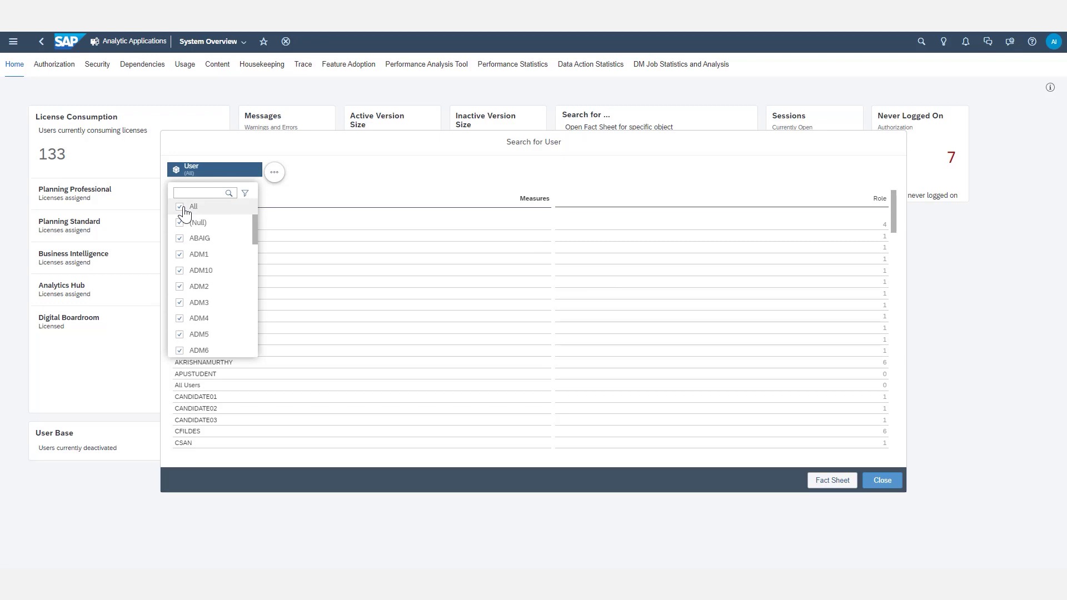
pyautogui.click(341, 199)
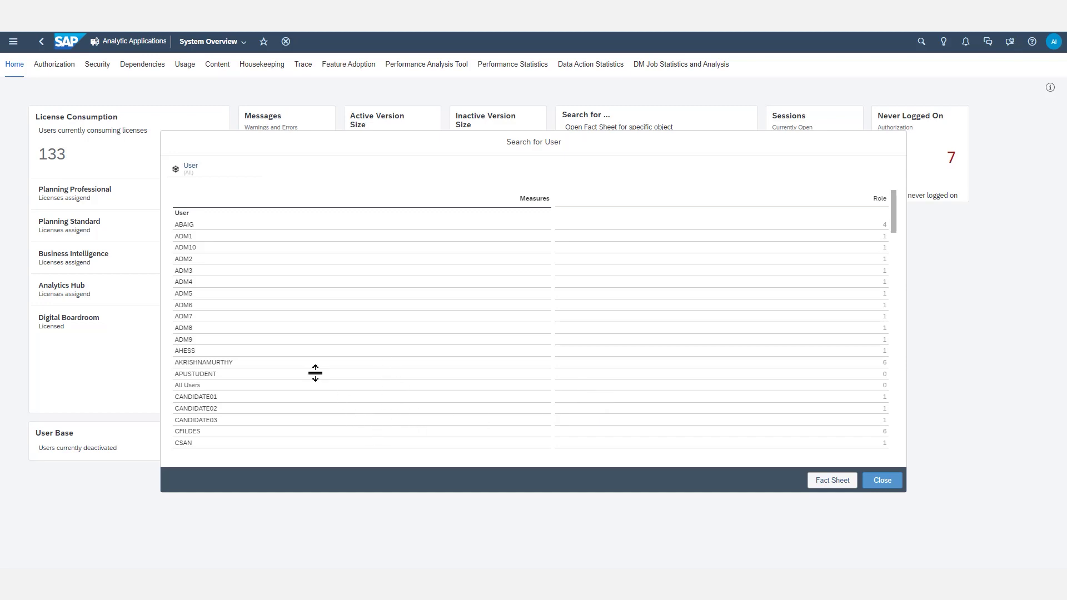
pyautogui.click(285, 328)
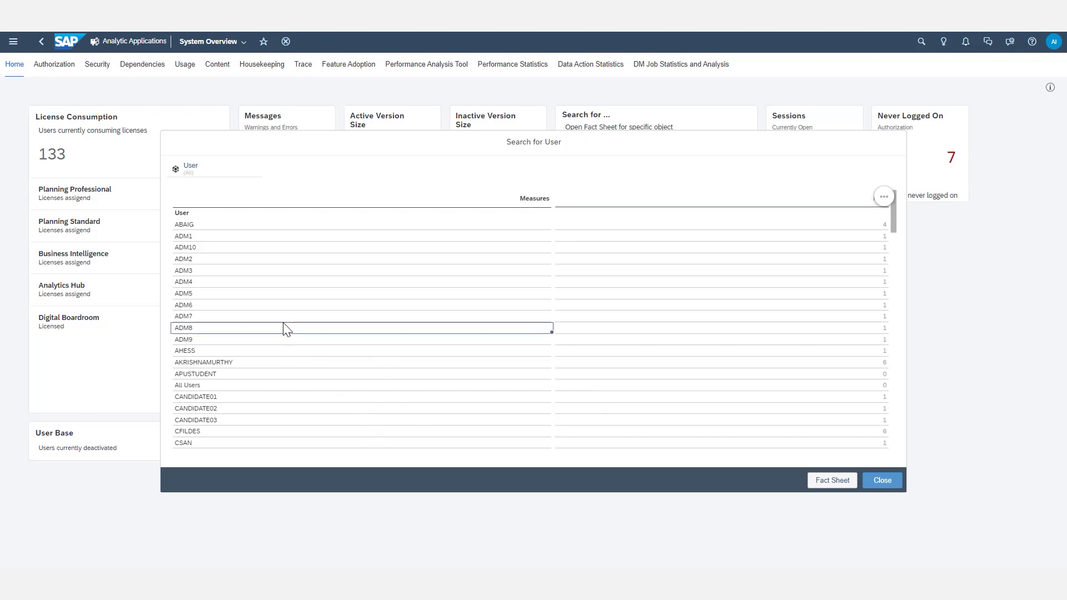
pyautogui.click(832, 481)
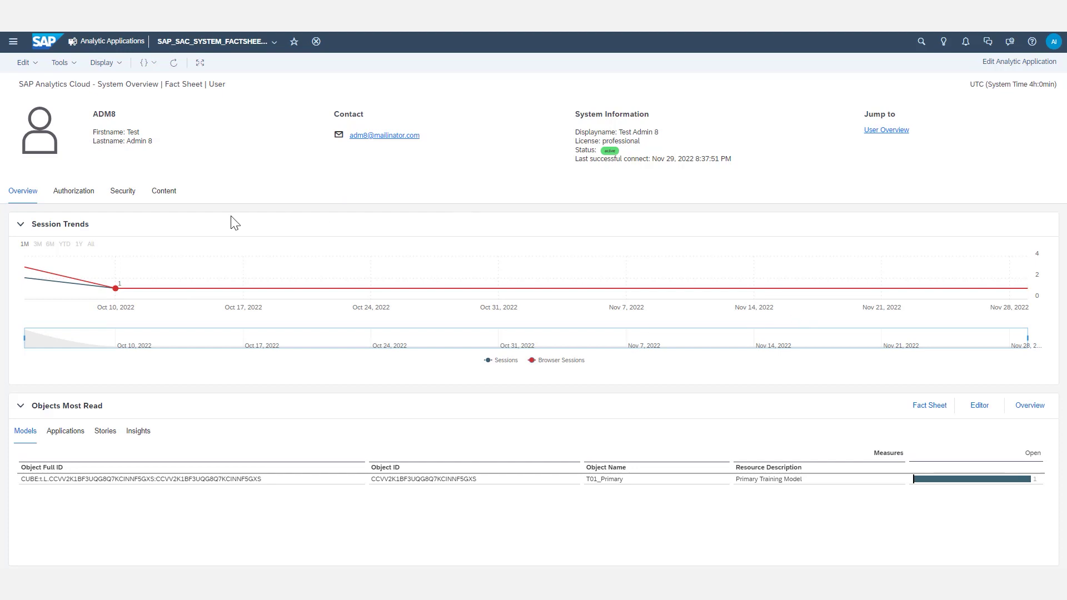
# Close the user search, switch to Search for Object, and select the Sales Model row.
pyautogui.click(106, 17)
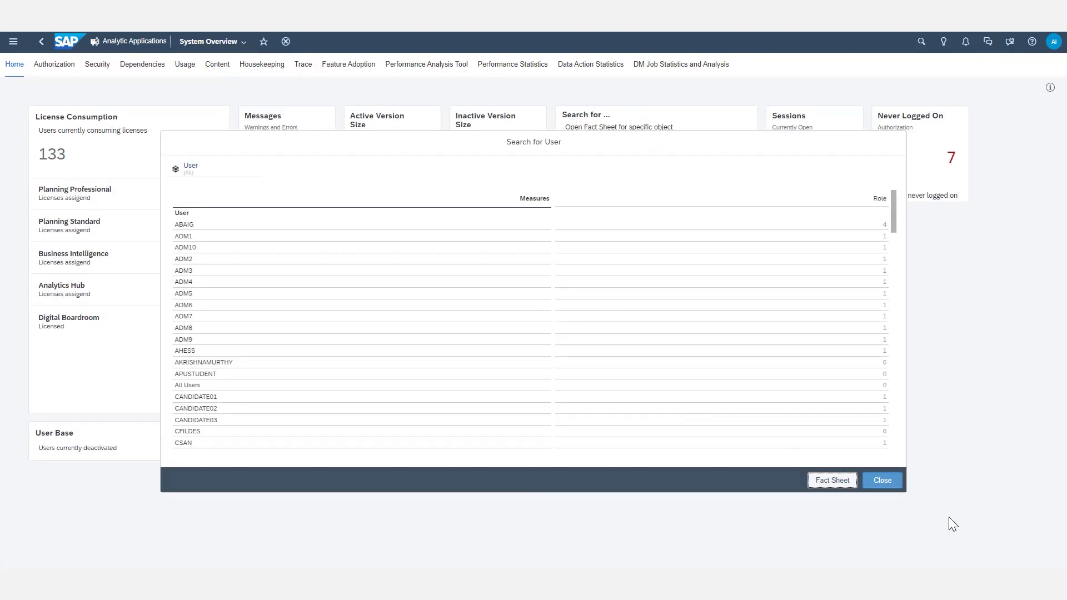
pyautogui.click(872, 482)
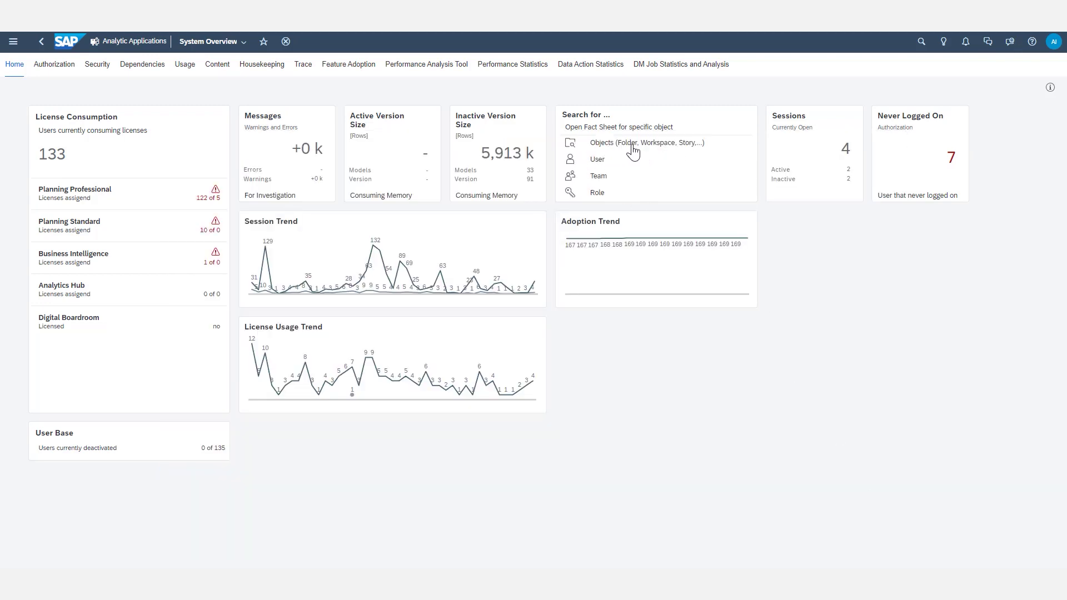
pyautogui.click(601, 146)
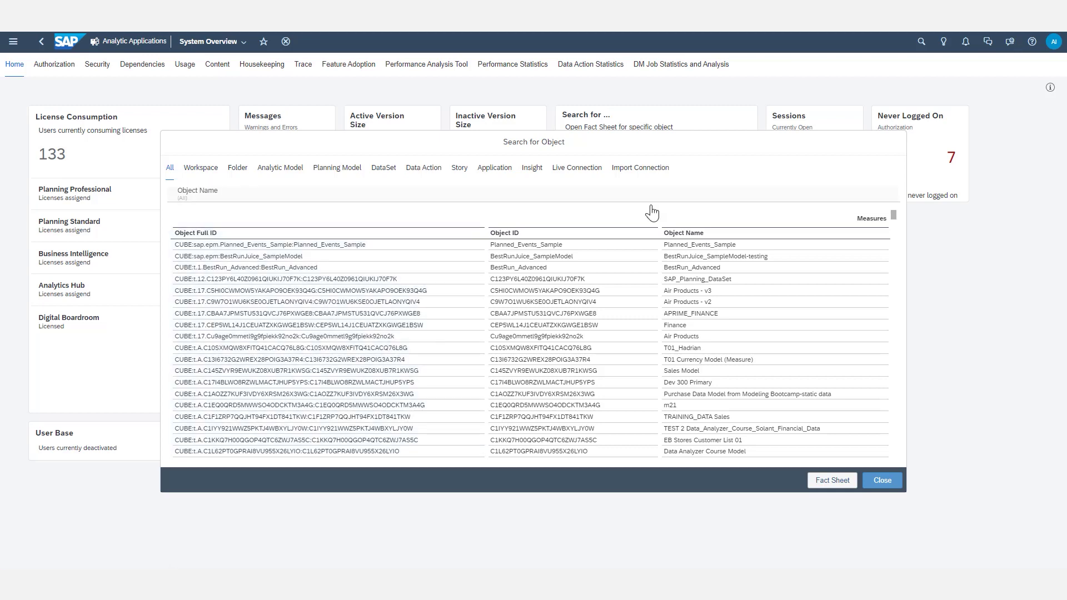
pyautogui.click(732, 374)
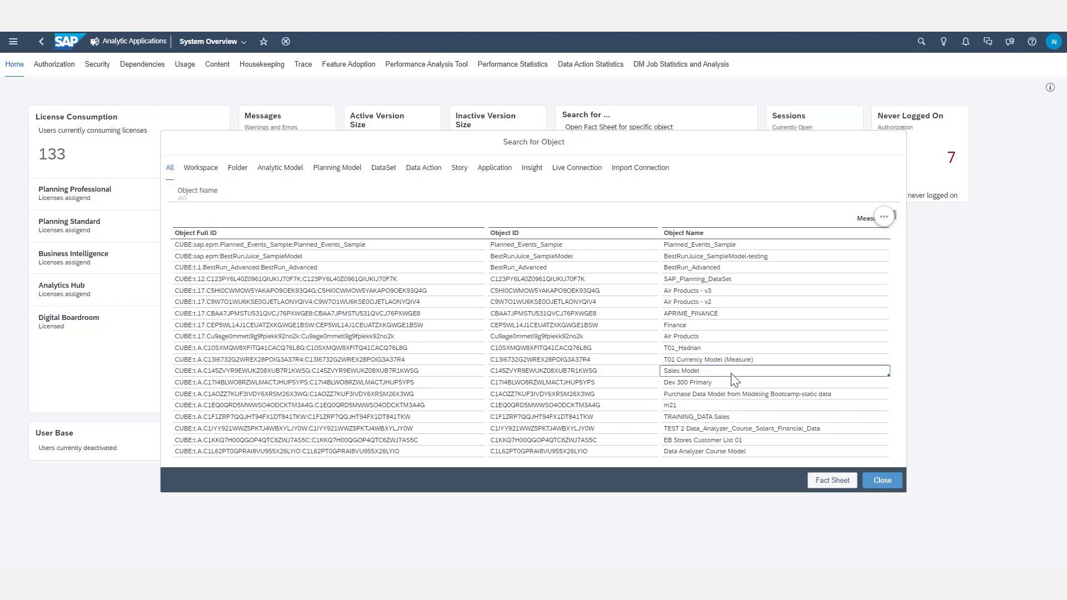
# Open the fact sheet for the selected object from the Search for Object dialog.
pyautogui.click(828, 481)
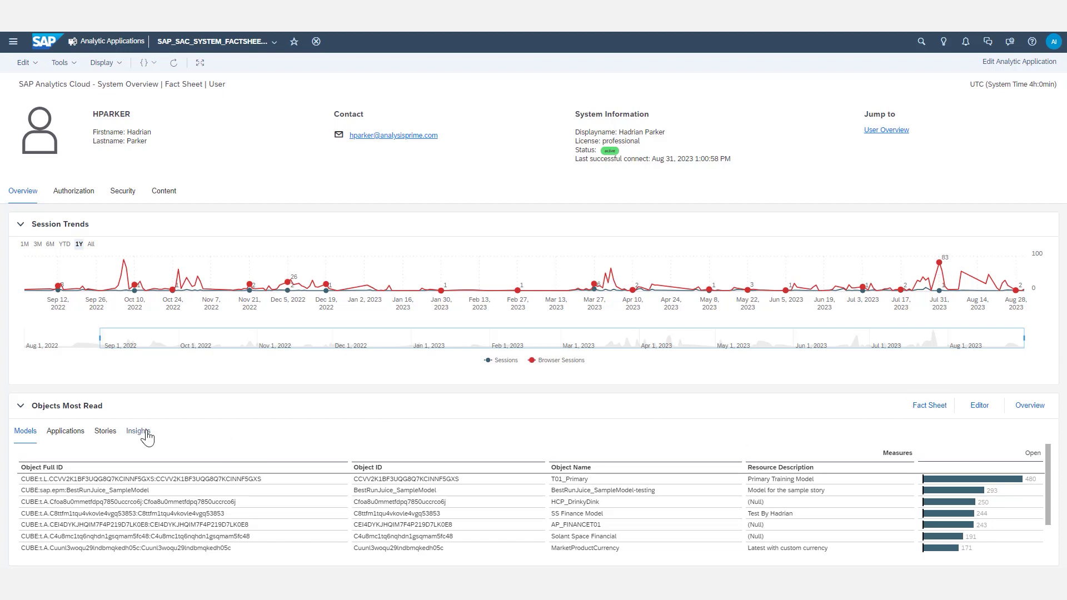
# List the user's most-read stories, then check their Authorization roles and Security shared content.
pyautogui.click(104, 435)
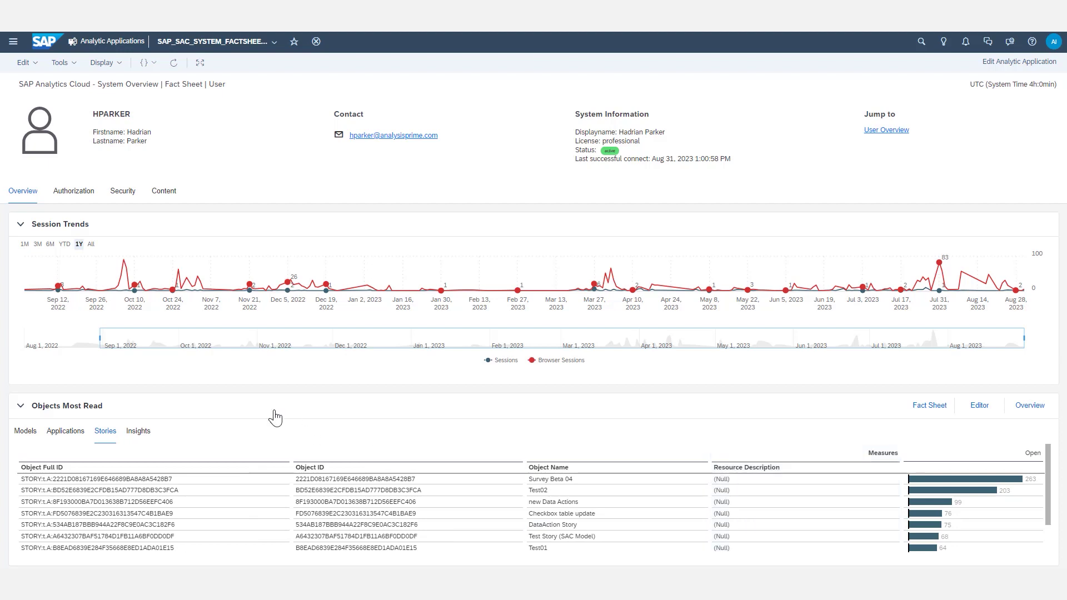
pyautogui.click(75, 192)
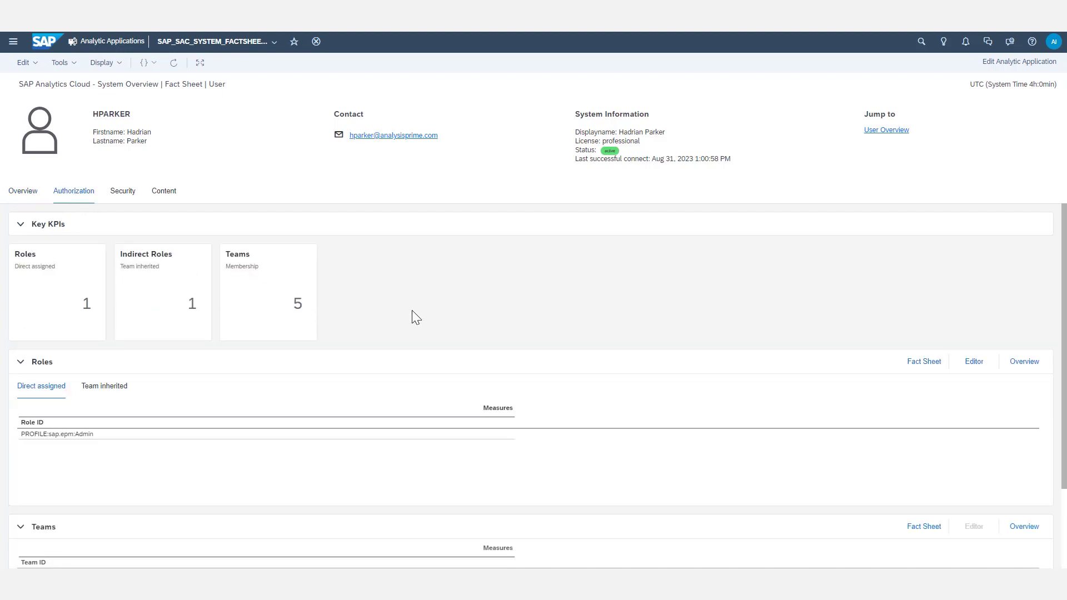
pyautogui.click(124, 196)
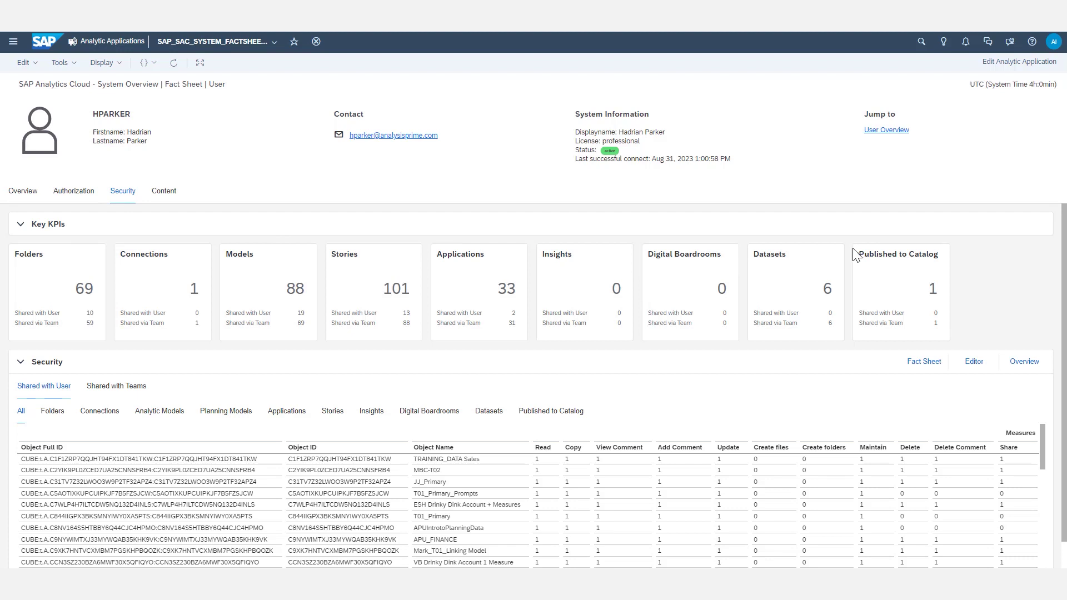
# Show the content the user has created on the Content tab.
pyautogui.click(164, 195)
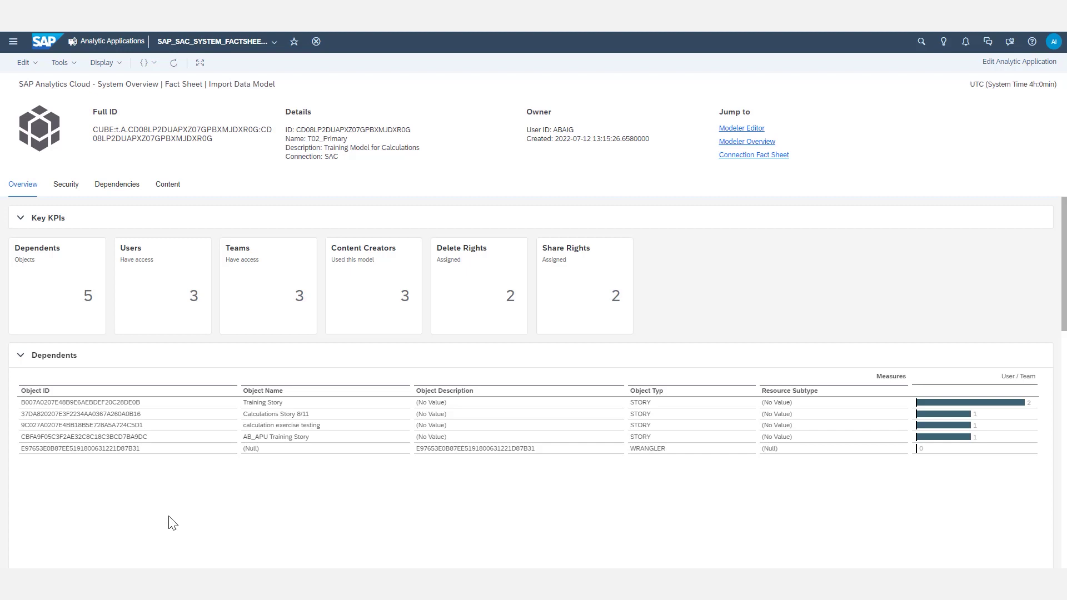
# Review the T02_Primary model fact sheet's Security, Dependencies and Content tabs.
pyautogui.click(71, 188)
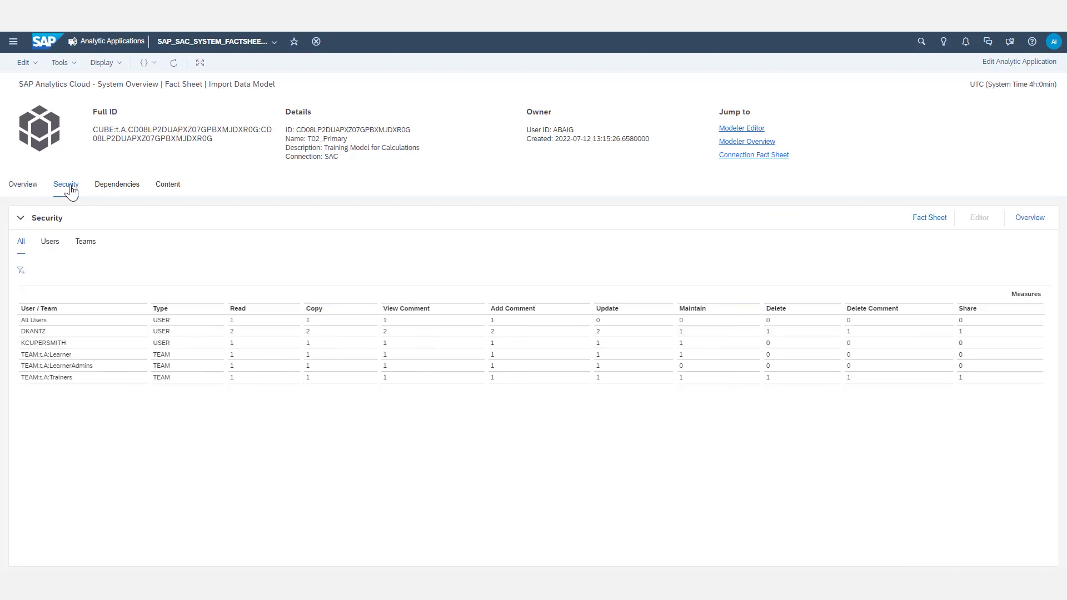
pyautogui.click(111, 189)
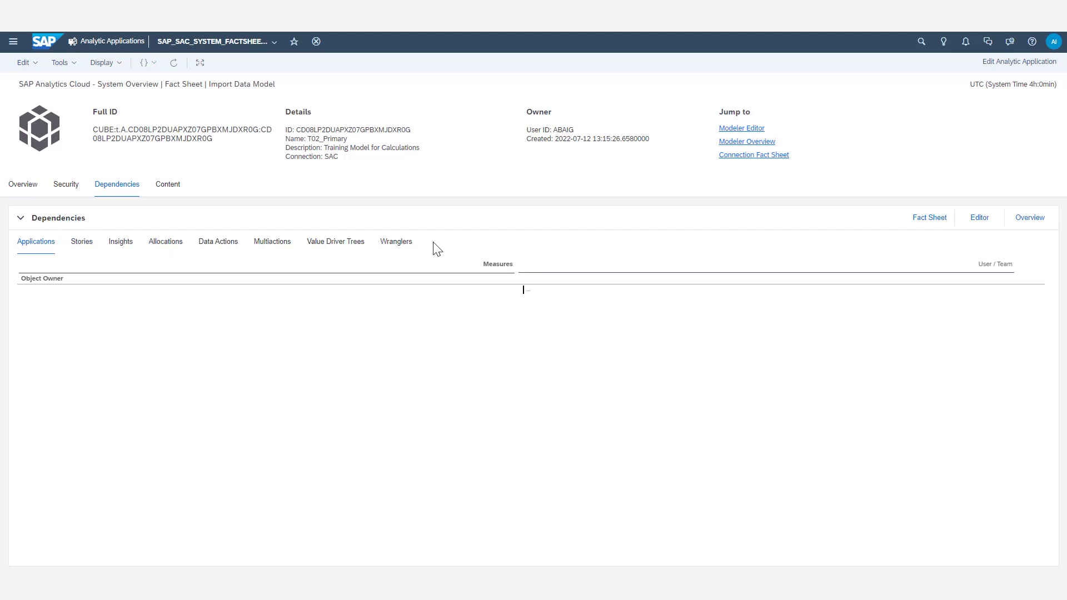
pyautogui.click(166, 185)
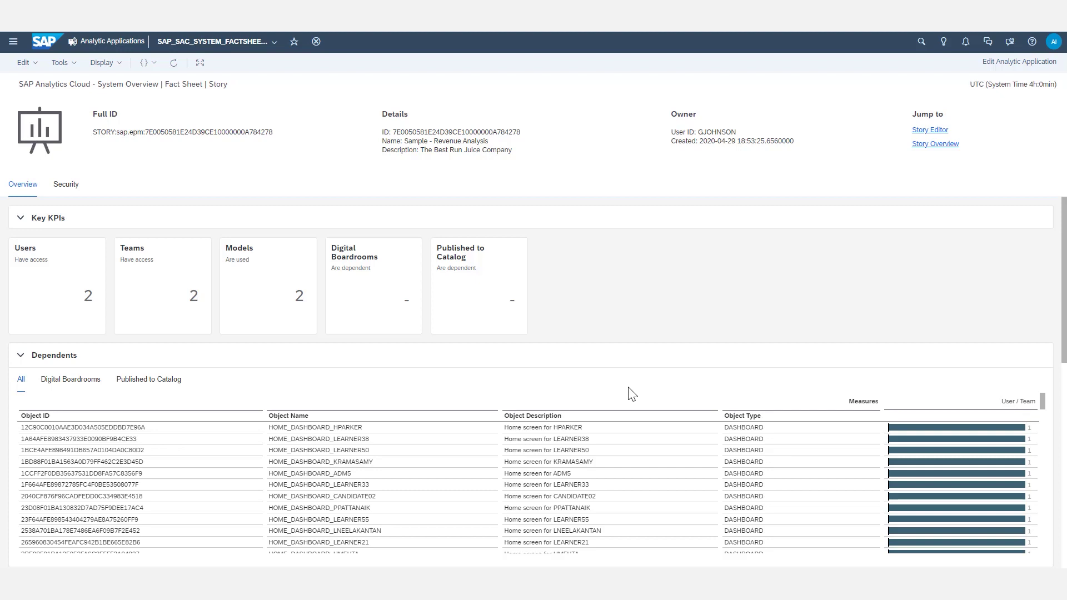
# Show the Sample - Revenue Analysis story's Security tab listing users and teams with access.
pyautogui.click(63, 183)
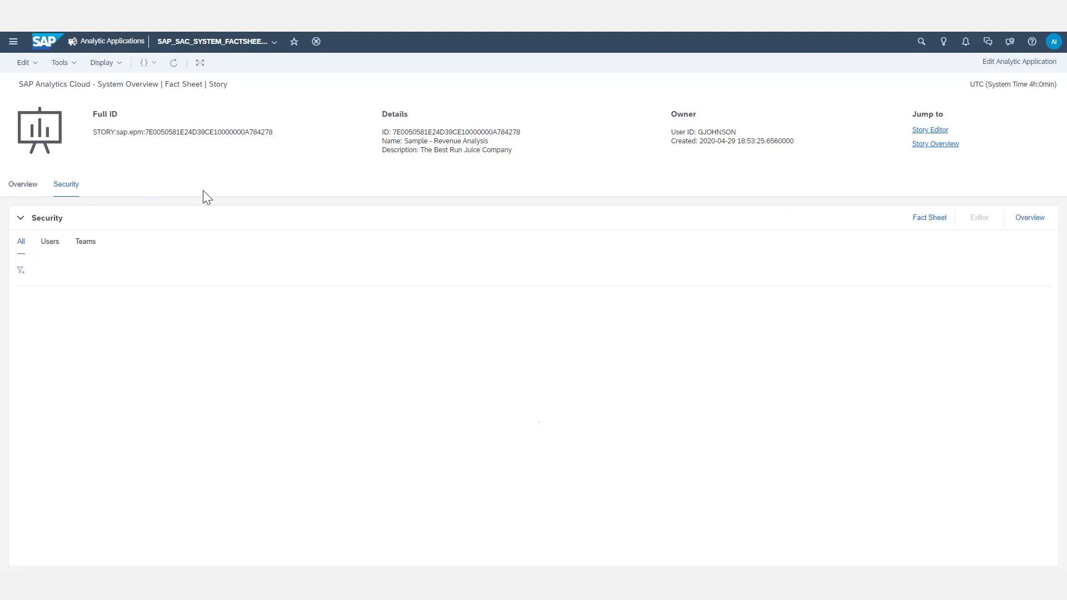